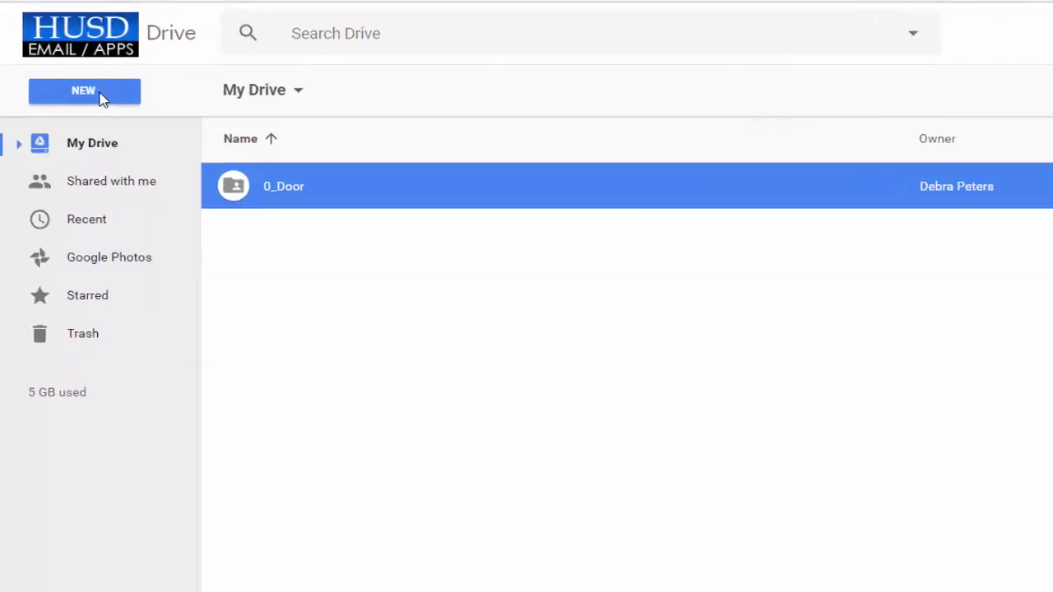
# - Create a new Google Sites website from Drive and set its page title to "First Site"
pyautogui.click(102, 97)
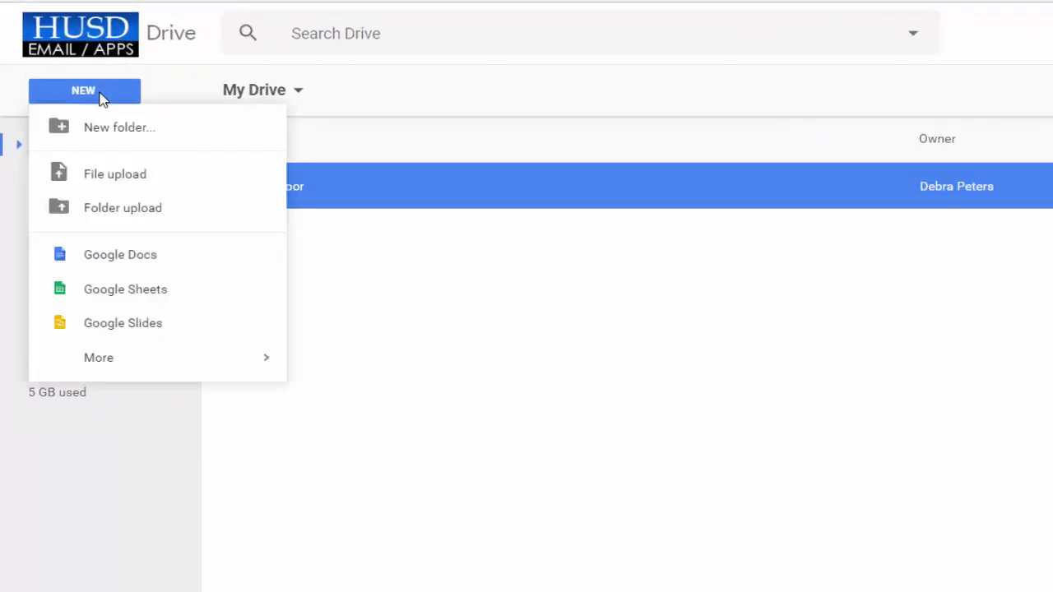
pyautogui.moveTo(113, 365)
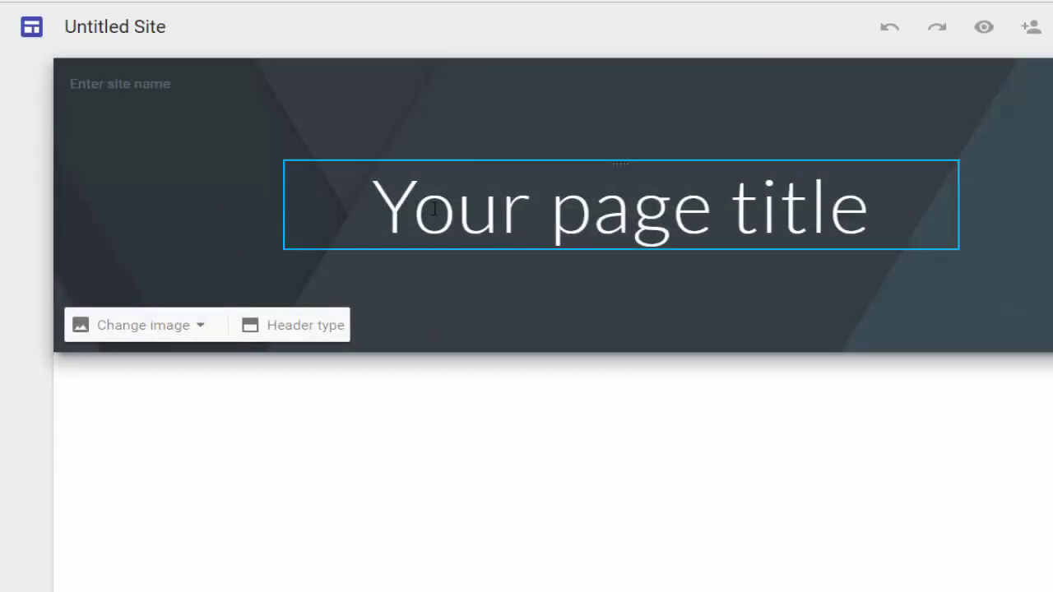
pyautogui.click(473, 203)
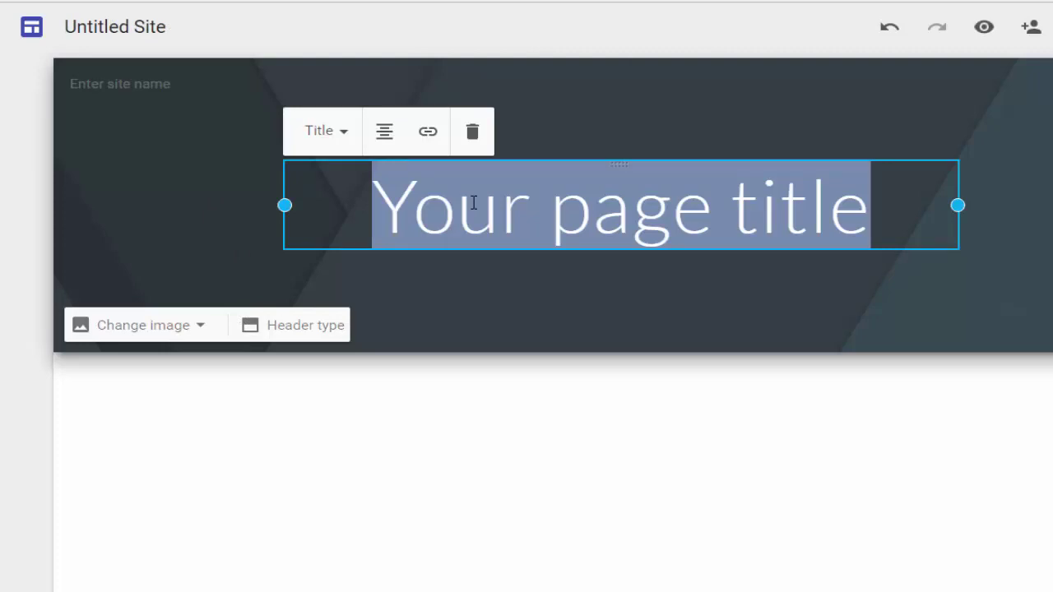
pyautogui.write('First S')
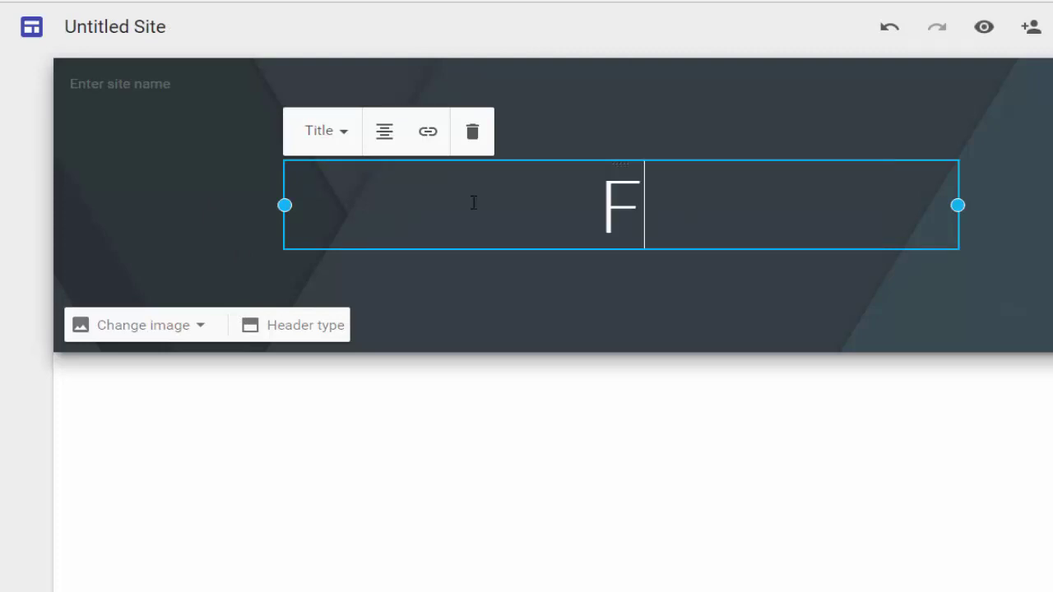
pyautogui.write('ite')
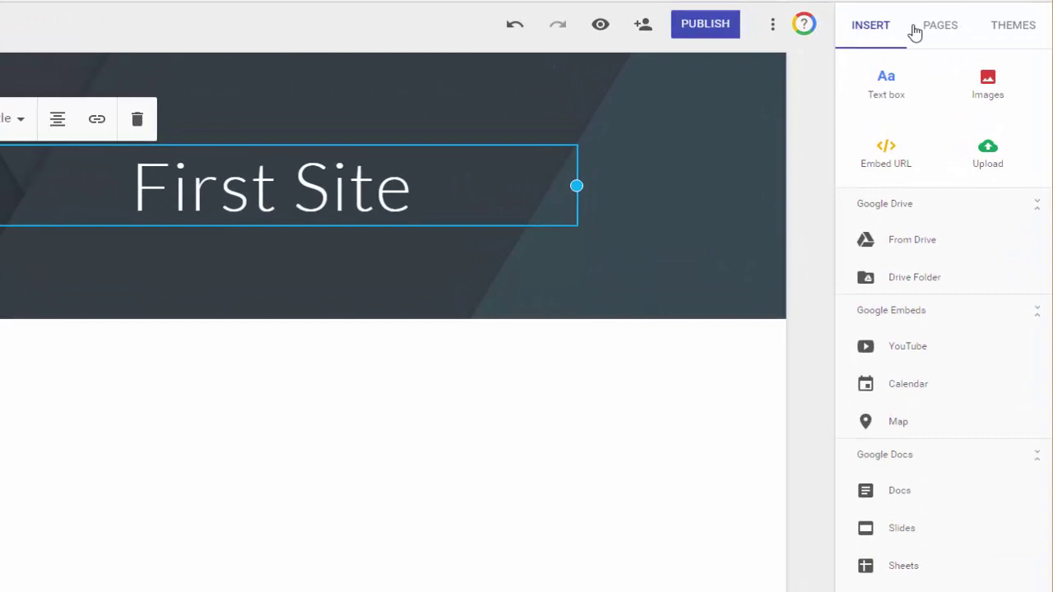
pyautogui.click(946, 26)
pyautogui.click(1008, 28)
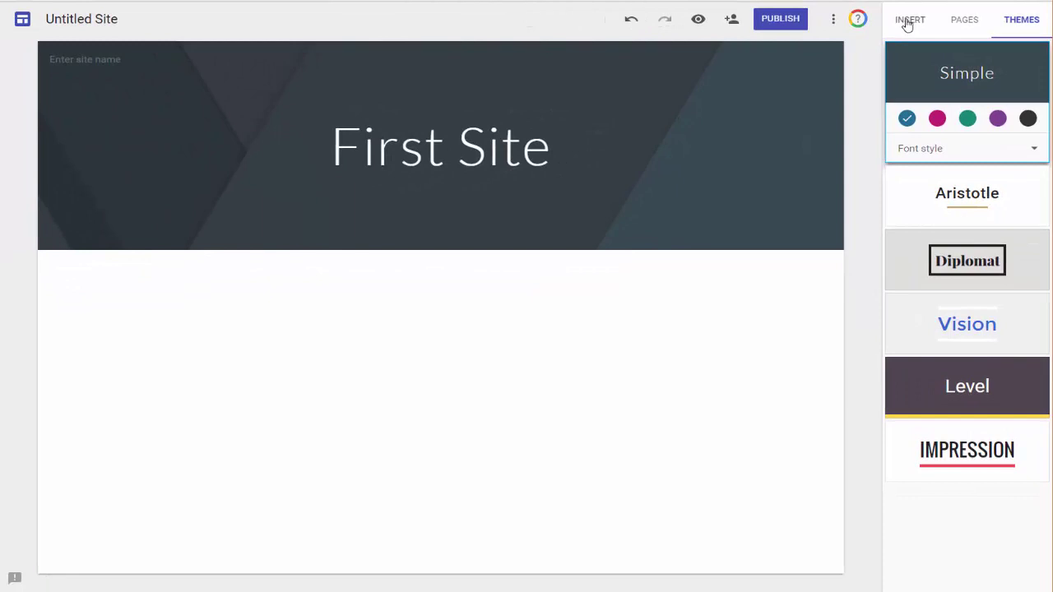
pyautogui.click(908, 21)
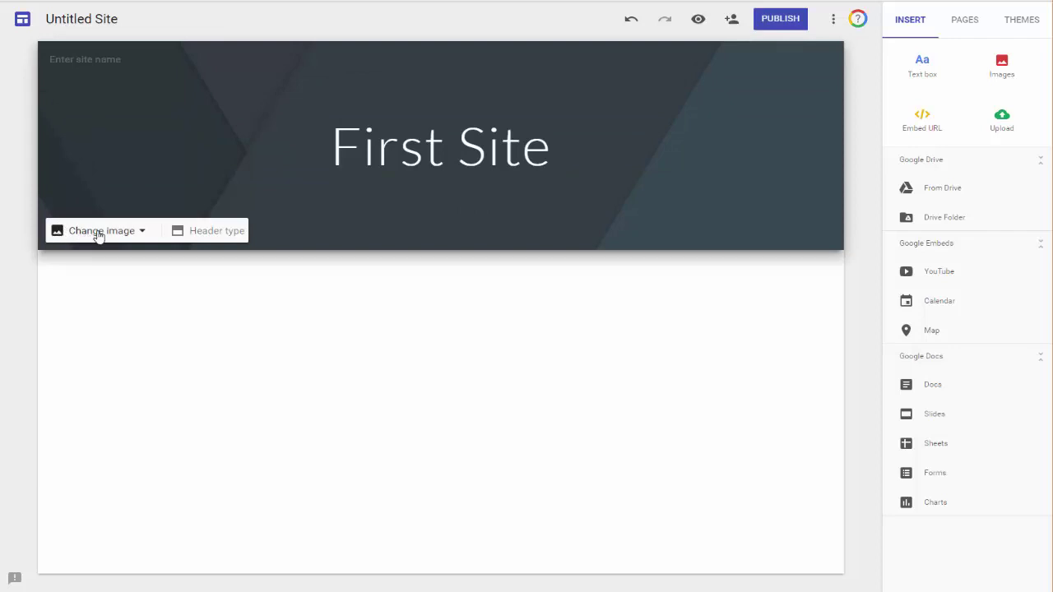
# - Replace the header image with the colourful brainstorming-notes stock photo from the gallery
pyautogui.click(142, 233)
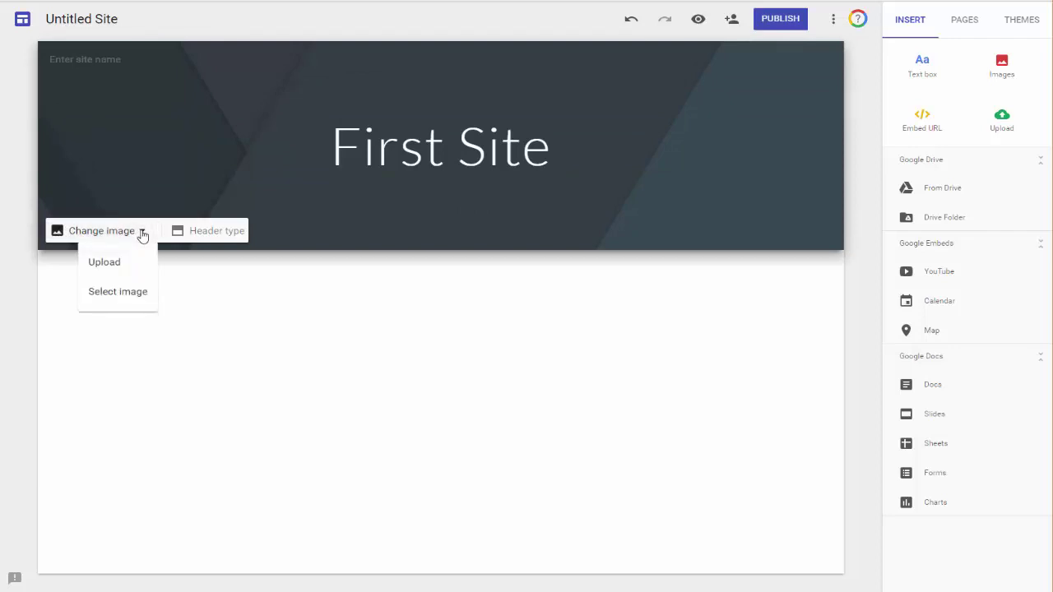
pyautogui.click(111, 298)
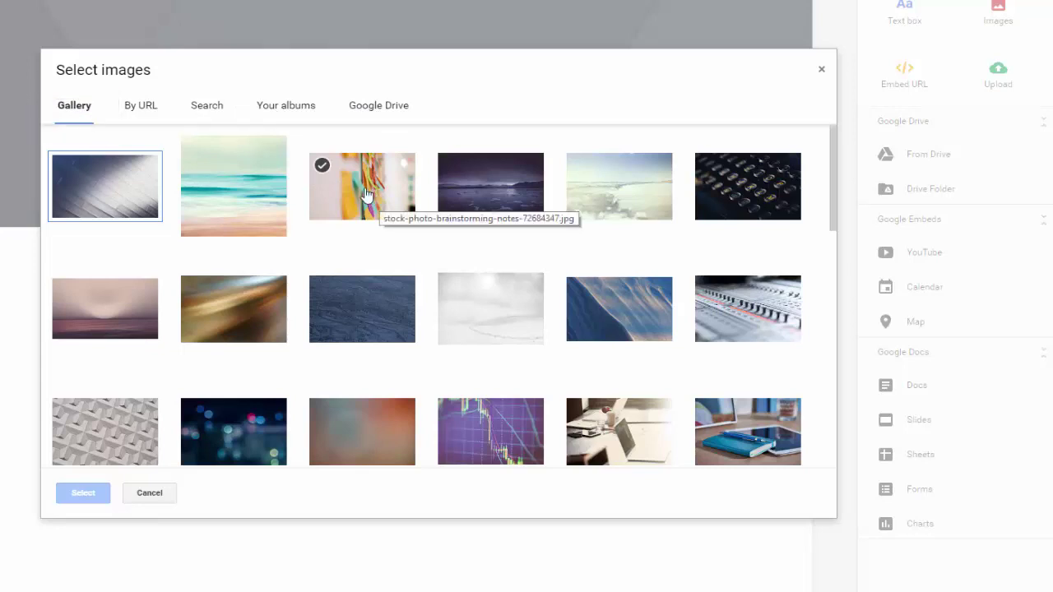
pyautogui.click(364, 199)
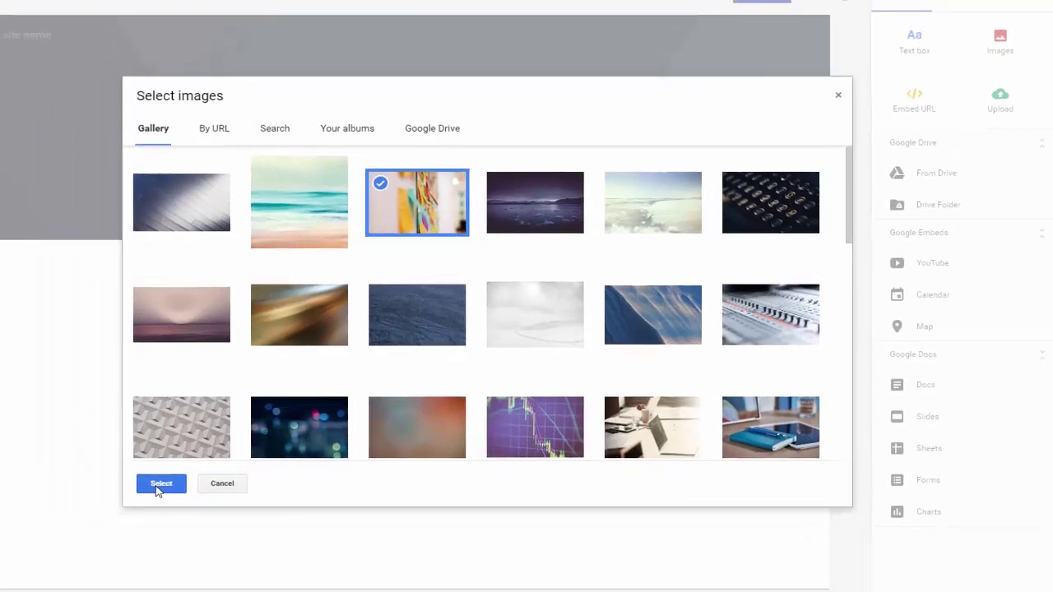
pyautogui.click(161, 485)
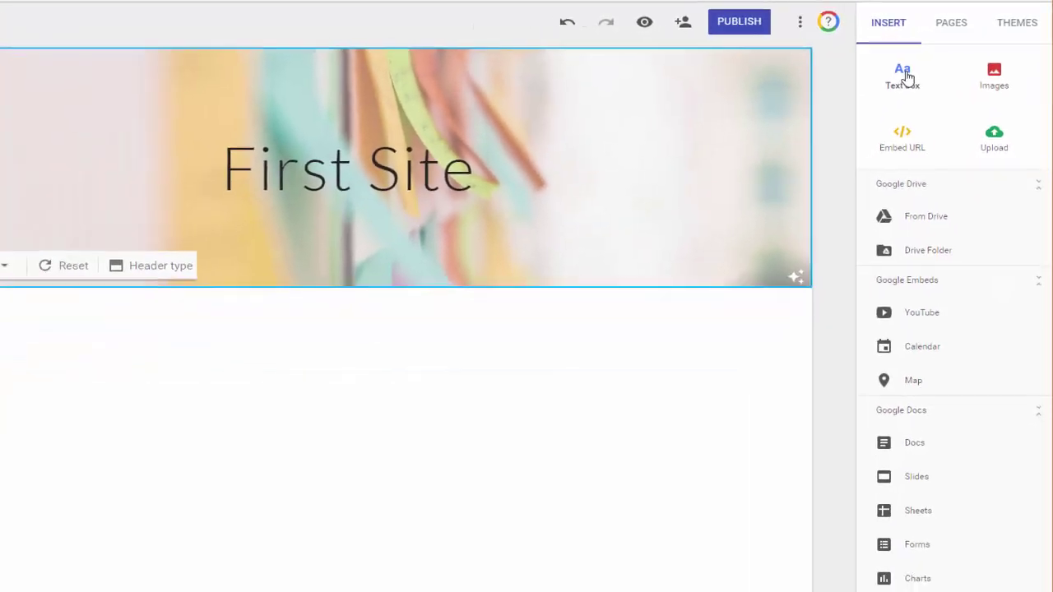
# - Add a text box reading "Introduce Youself" below the header and narrow it from its left edge, leaving space beside it
pyautogui.click(857, 98)
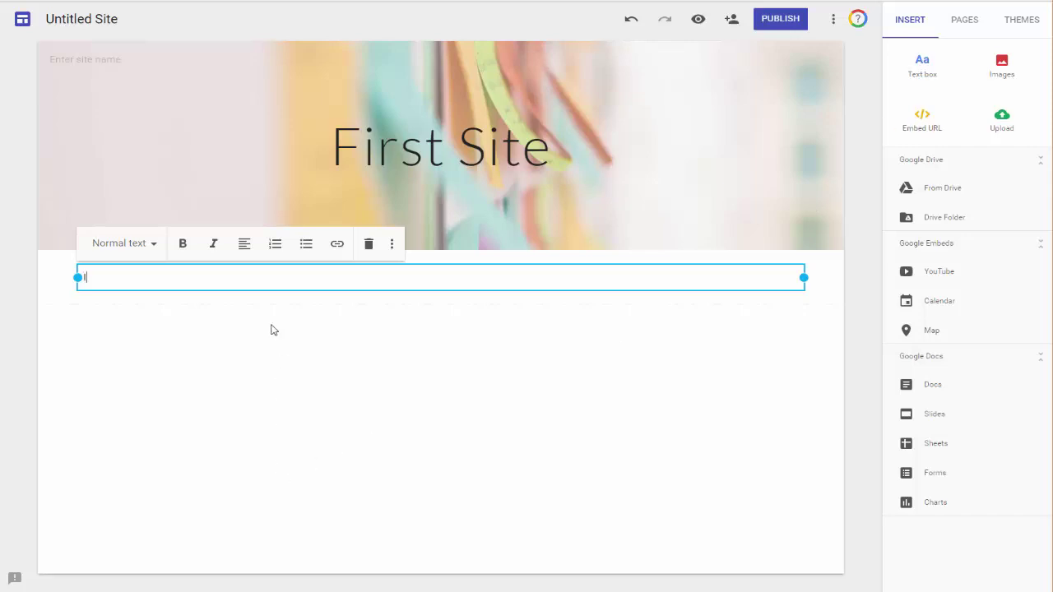
pyautogui.write('Introduce Yo')
pyautogui.moveTo(78, 277); pyautogui.dragTo(206, 277)
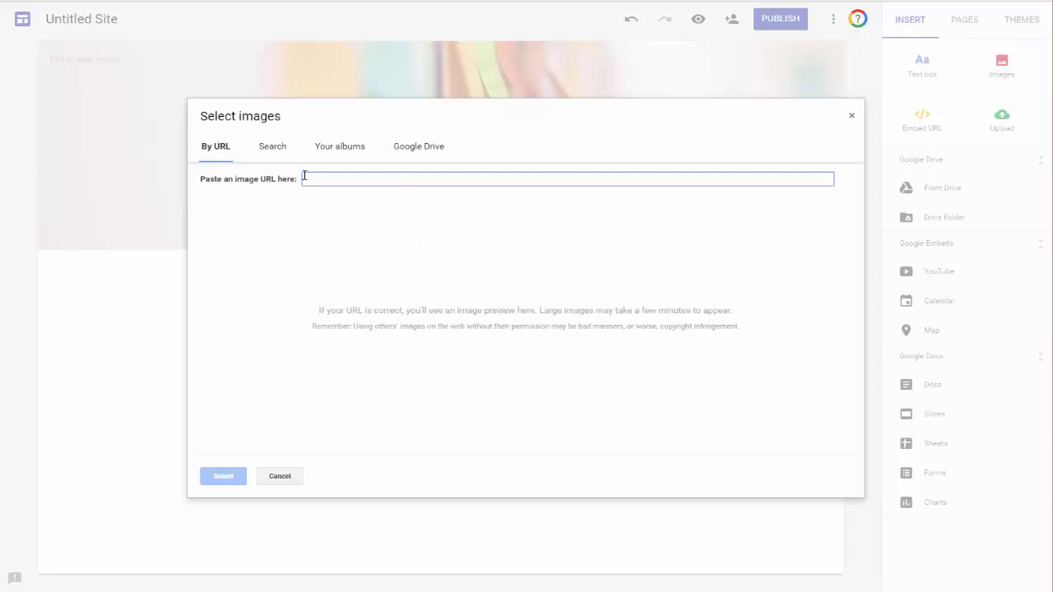
# - Search for "Mountains" images and insert the photo of a rocky mountain lake with pine trees into the page
pyautogui.click(272, 150)
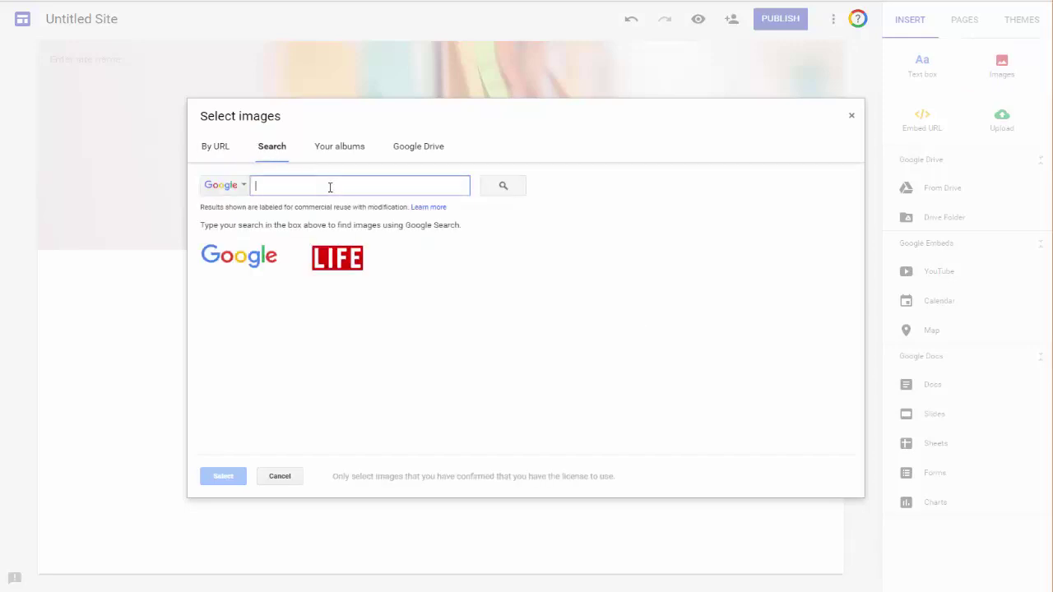
pyautogui.write('Mountains')
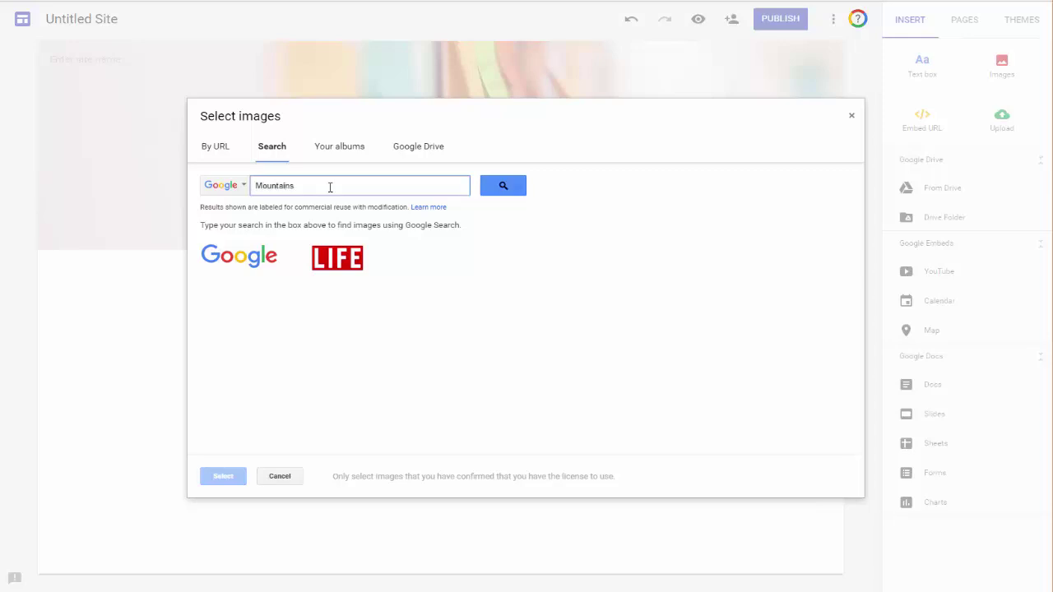
pyautogui.press('Return')
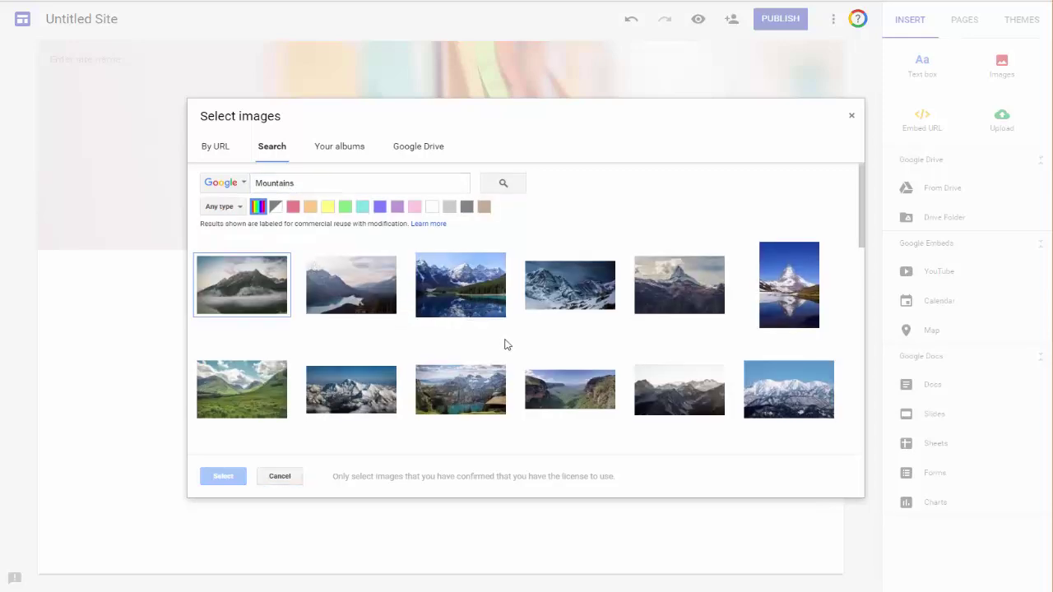
pyautogui.scroll(-5, 506, 345)
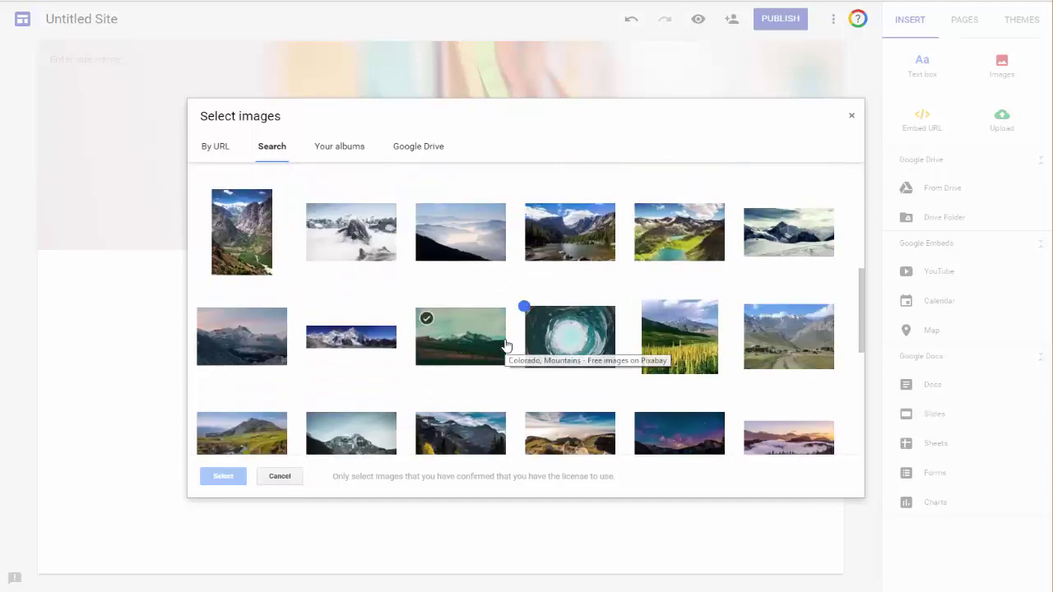
pyautogui.scroll(-2, 506, 344)
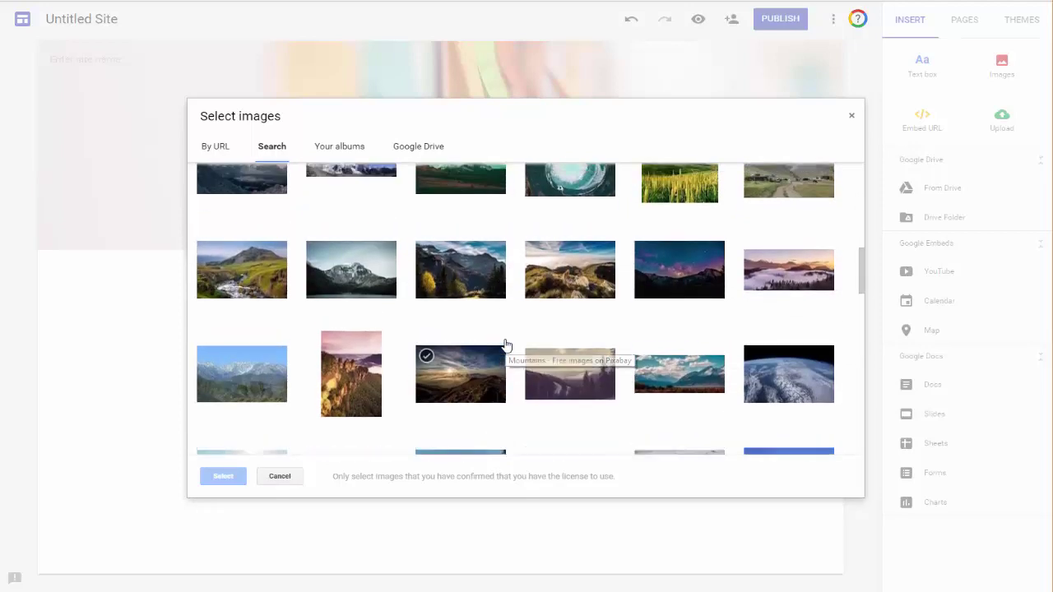
pyautogui.scroll(3, 506, 344)
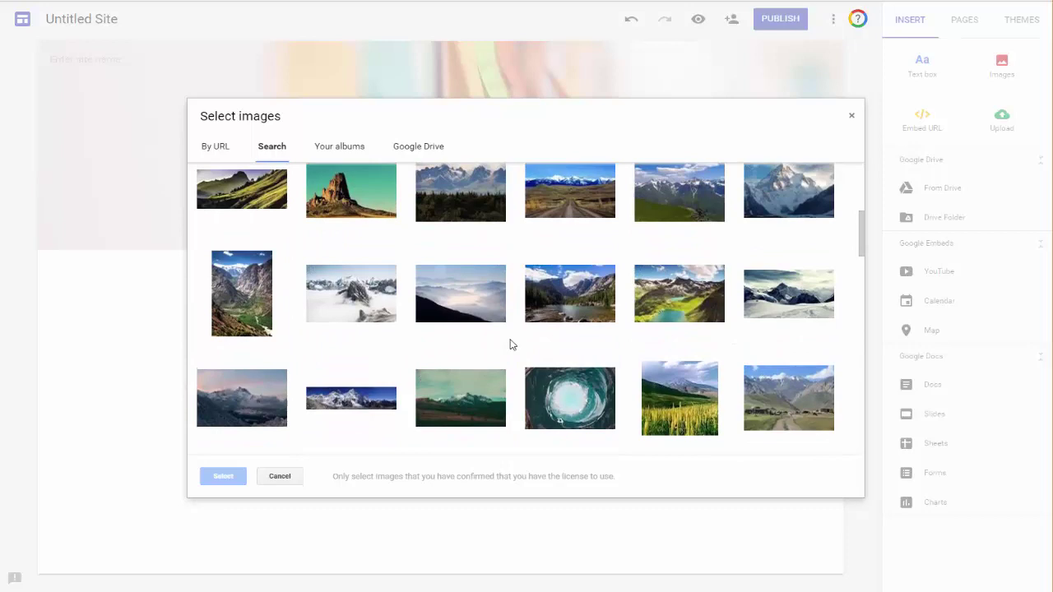
pyautogui.click(532, 271)
pyautogui.click(234, 476)
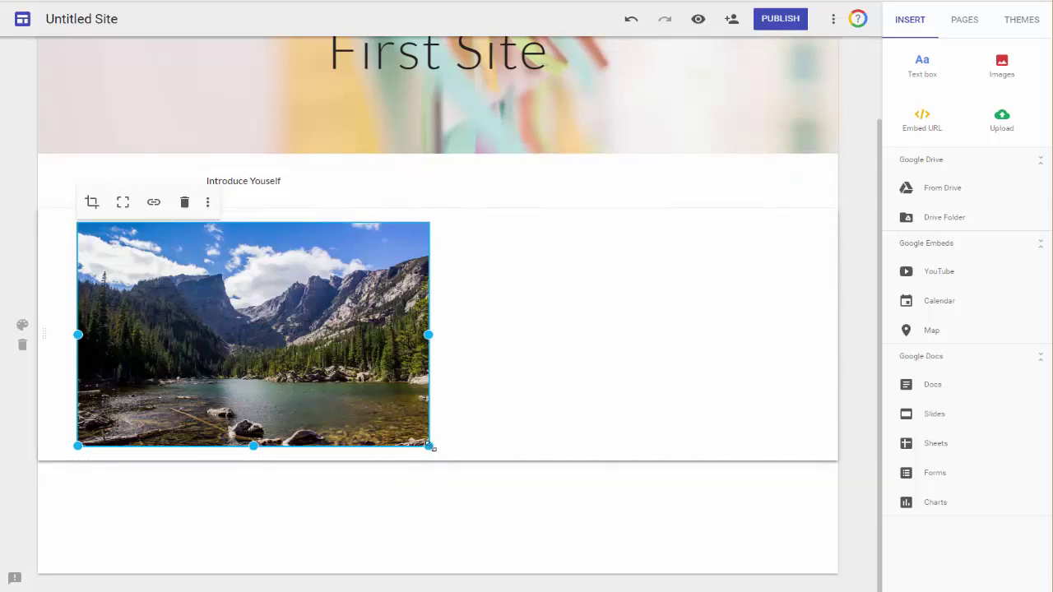
# - Shrink the mountain lake photo and place it to the left of the "Introduce Youself" text
pyautogui.moveTo(428, 445); pyautogui.dragTo(258, 355)
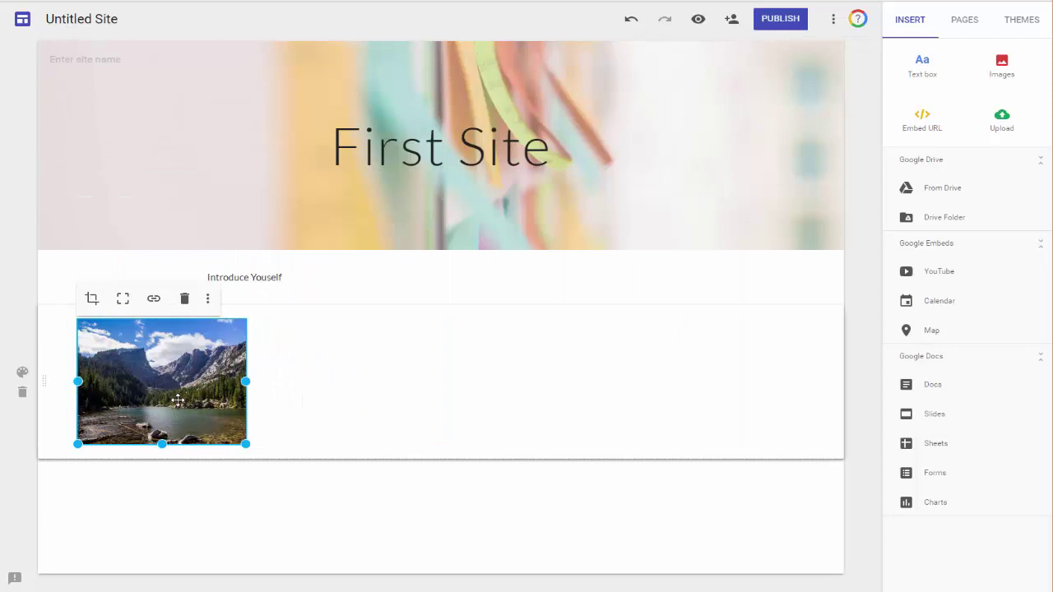
pyautogui.moveTo(245, 444); pyautogui.dragTo(107, 268)
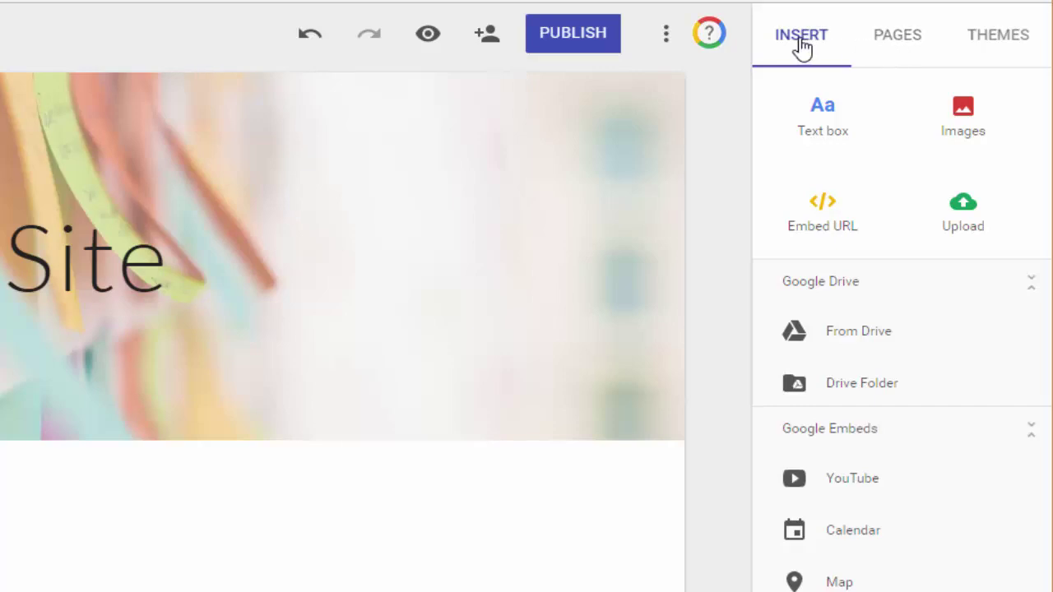
# - Add a new page named "Day 1" to the site
pyautogui.click(907, 46)
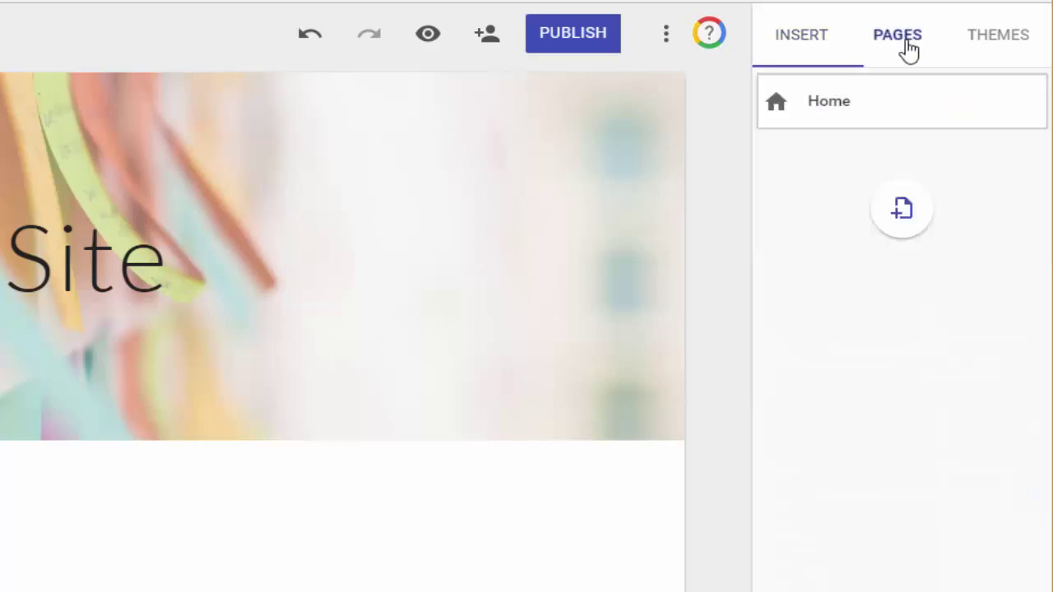
pyautogui.click(901, 238)
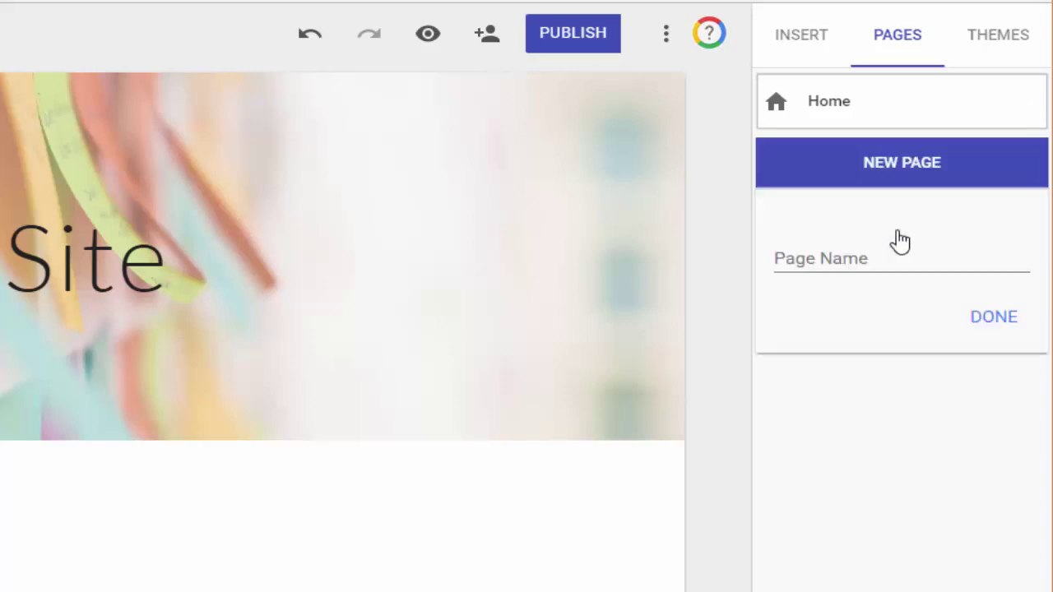
pyautogui.write('Day 1')
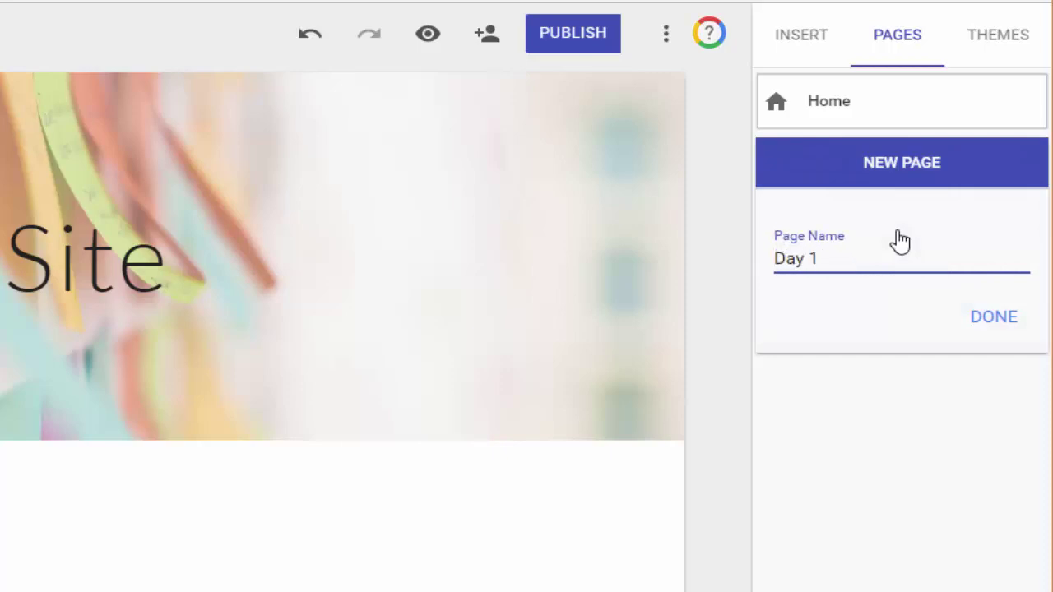
pyautogui.click(1007, 328)
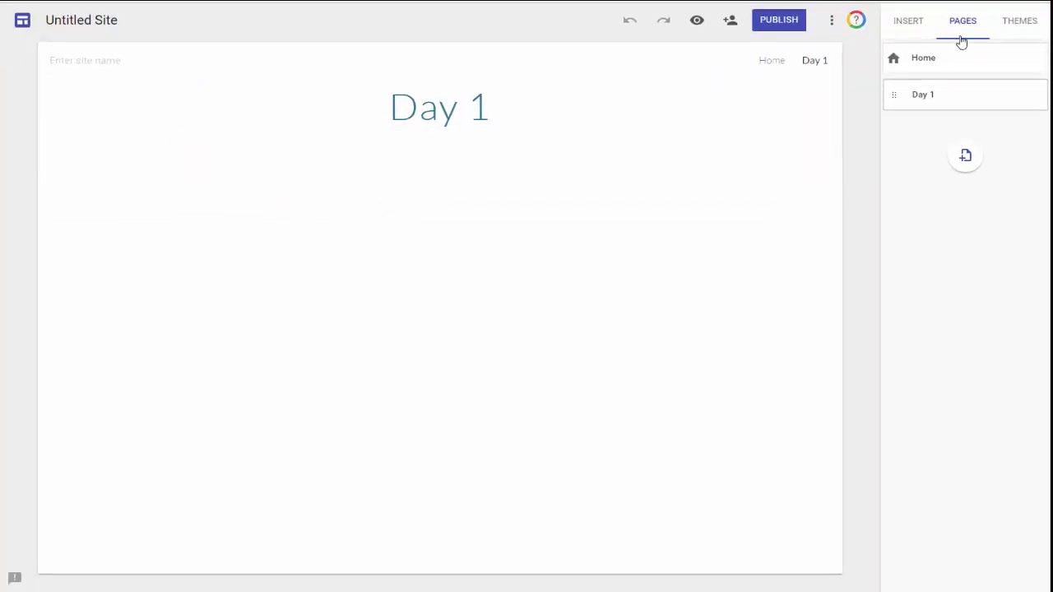
pyautogui.click(907, 23)
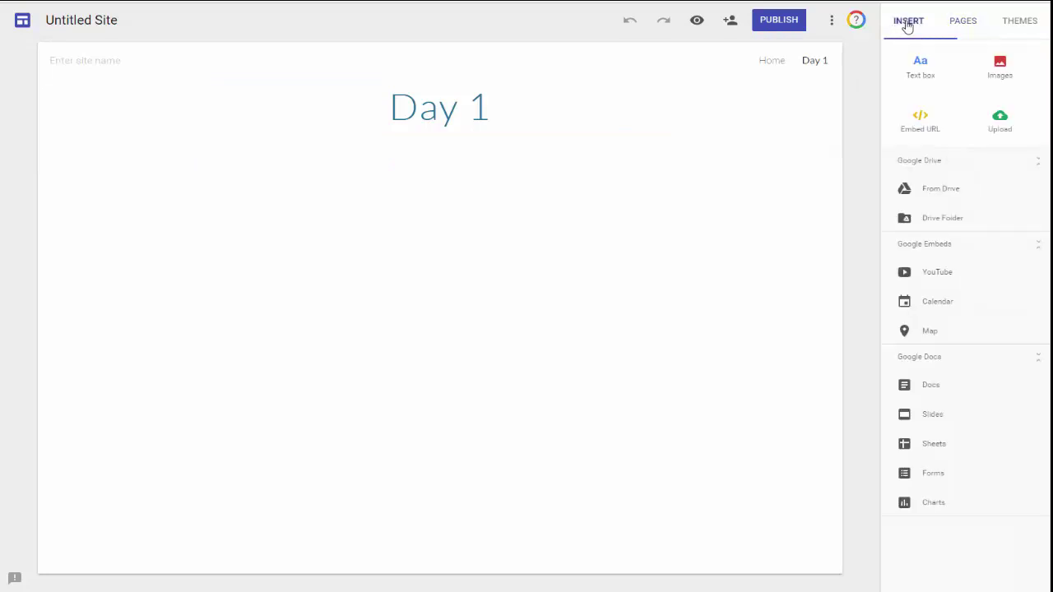
pyautogui.click(915, 65)
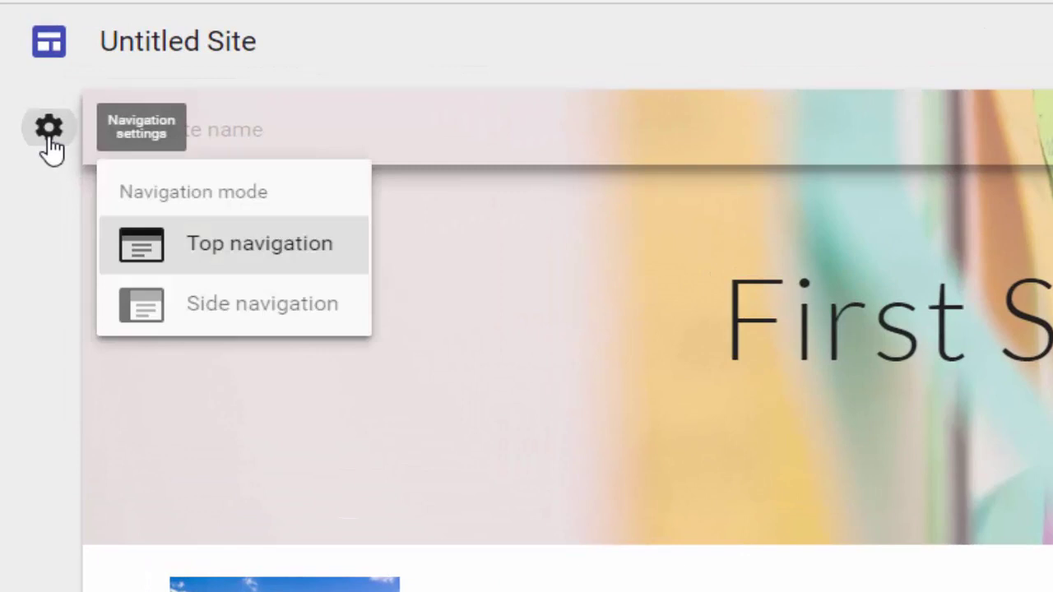
# - Switch the site to side navigation, check the page menu it provides and preview the site
pyautogui.click(181, 304)
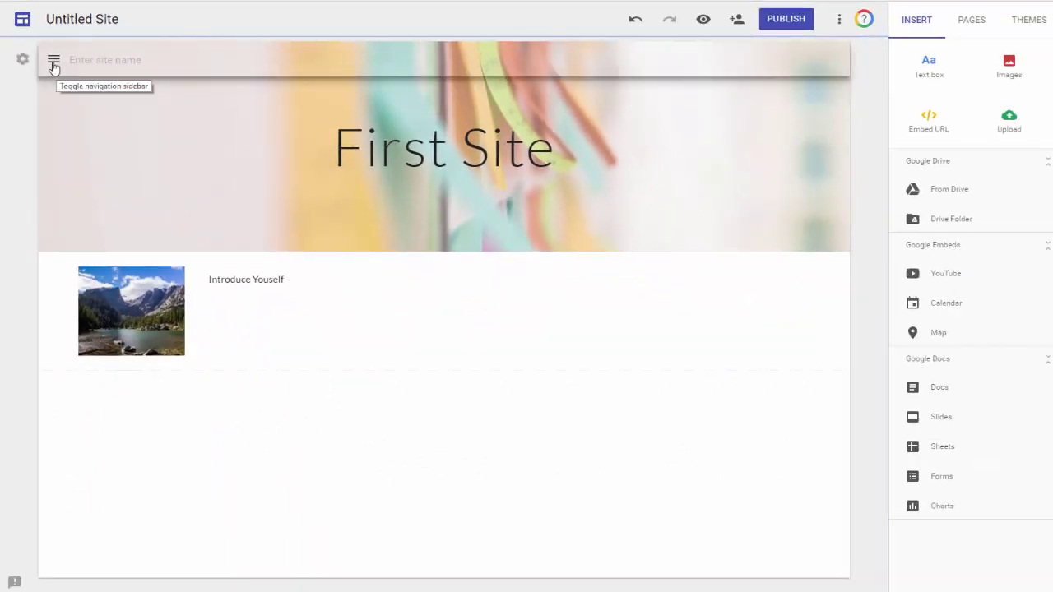
pyautogui.click(54, 62)
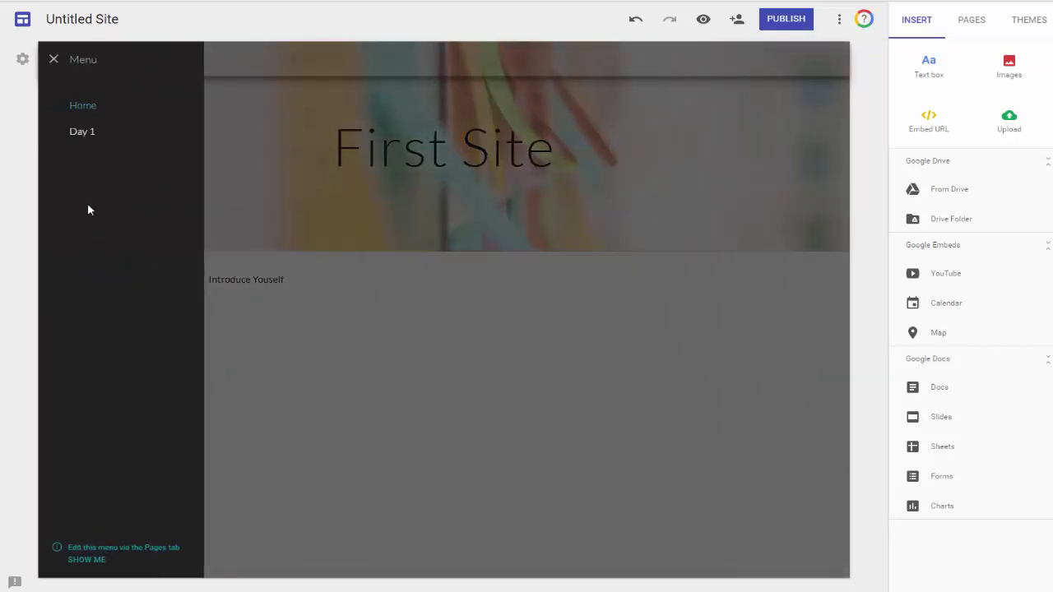
pyautogui.click(52, 60)
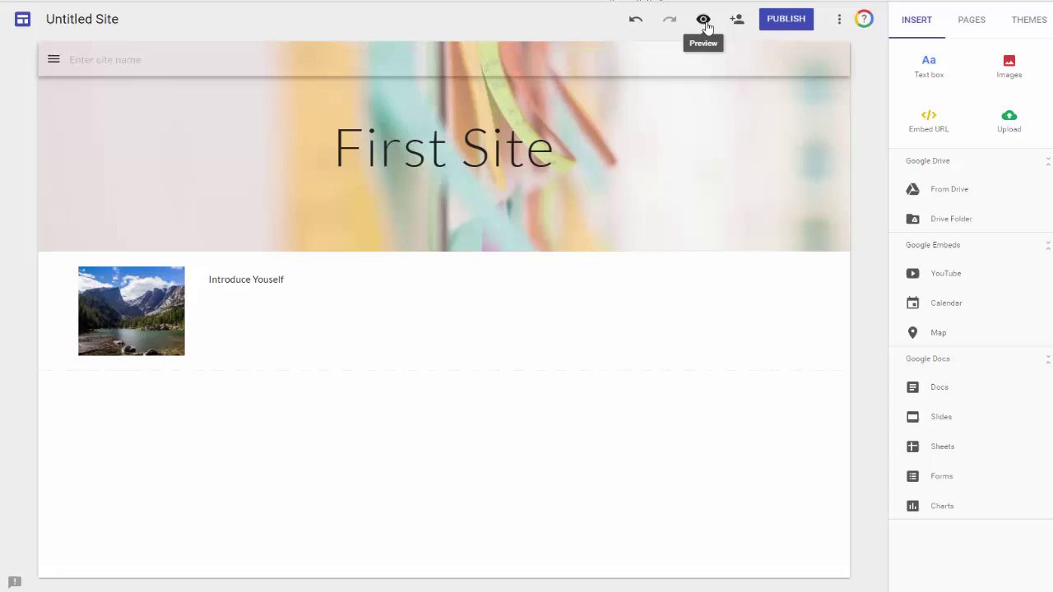
pyautogui.click(705, 24)
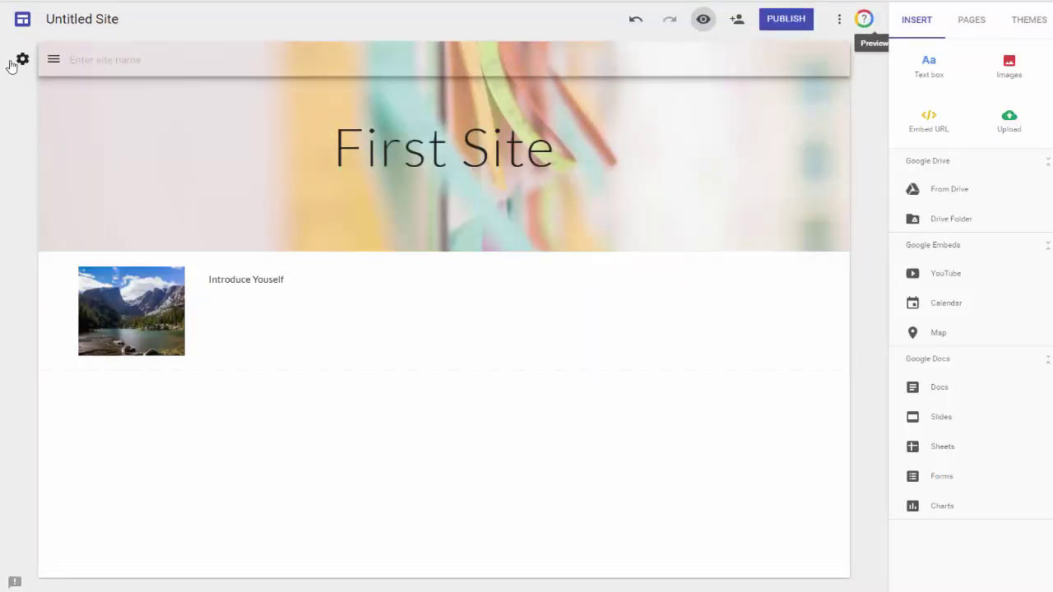
# - Set the navigation mode to top navigation, preview the site and return to editing
pyautogui.click(22, 61)
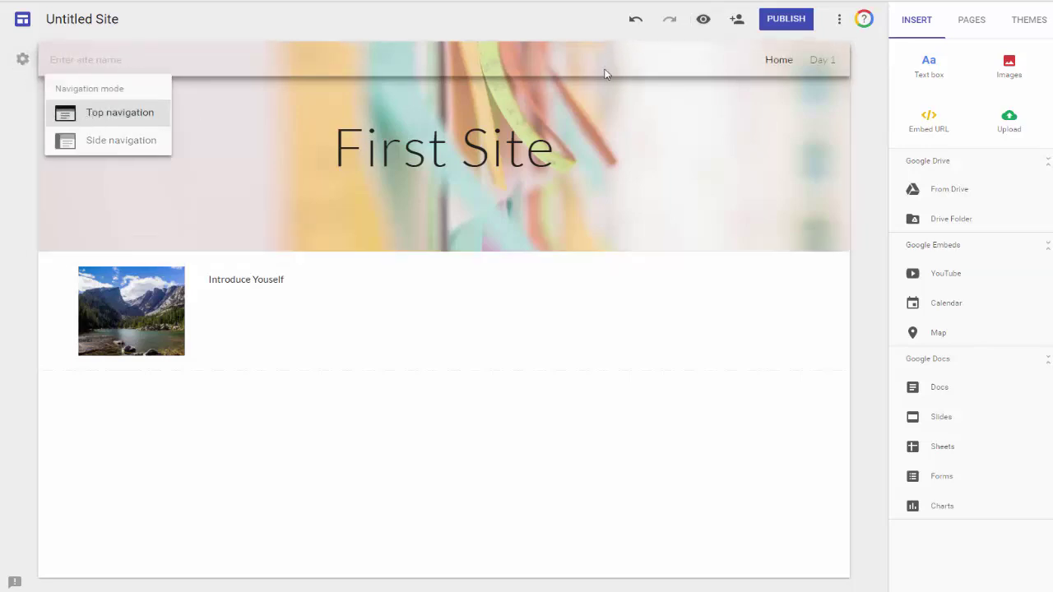
pyautogui.click(704, 22)
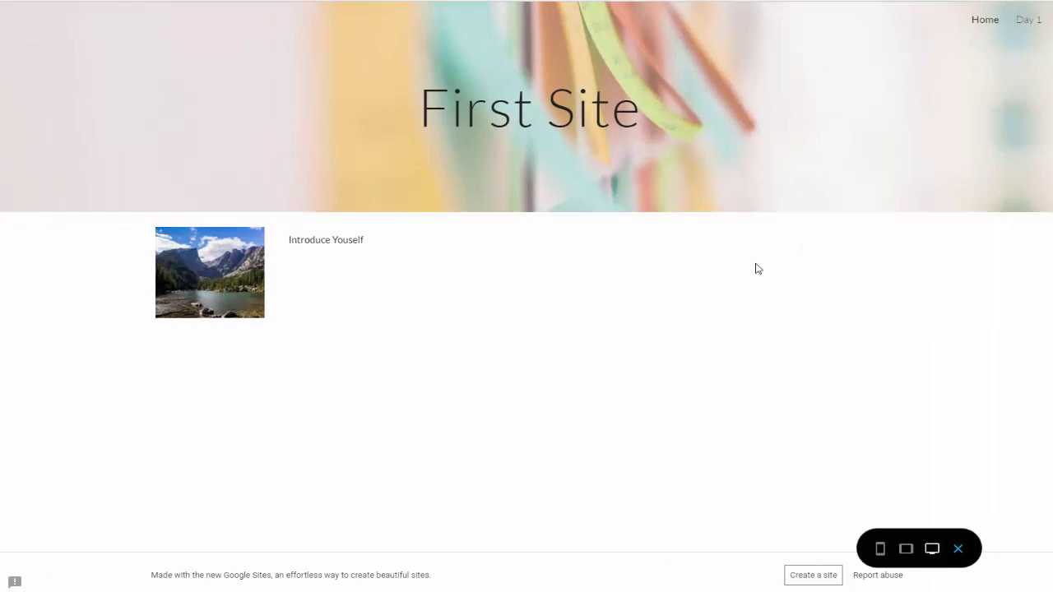
pyautogui.click(960, 549)
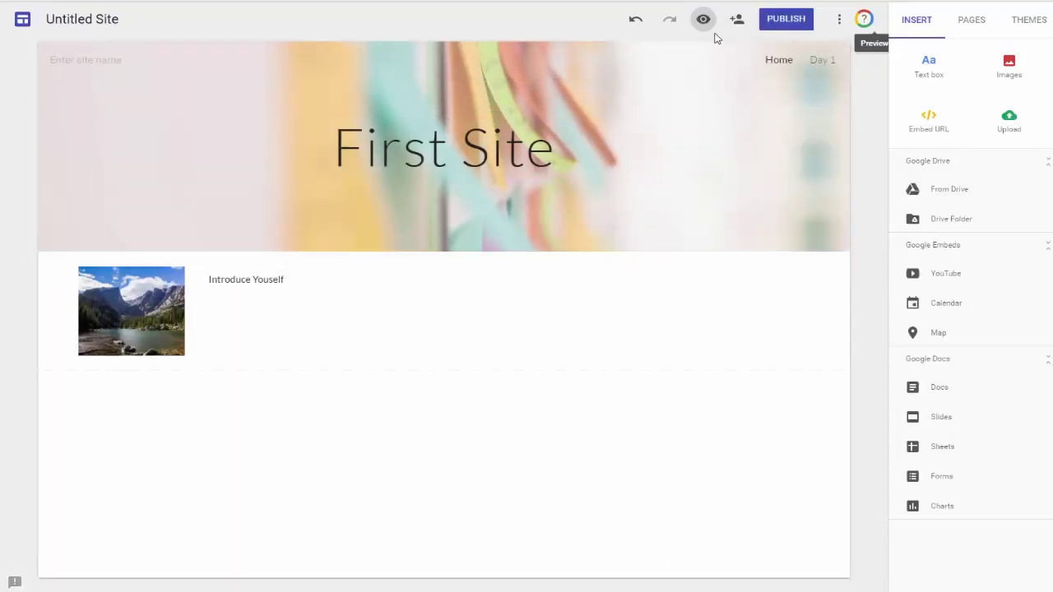
# - Switch the site's navigation mode to side navigation and check the page menu it provides
pyautogui.click(22, 62)
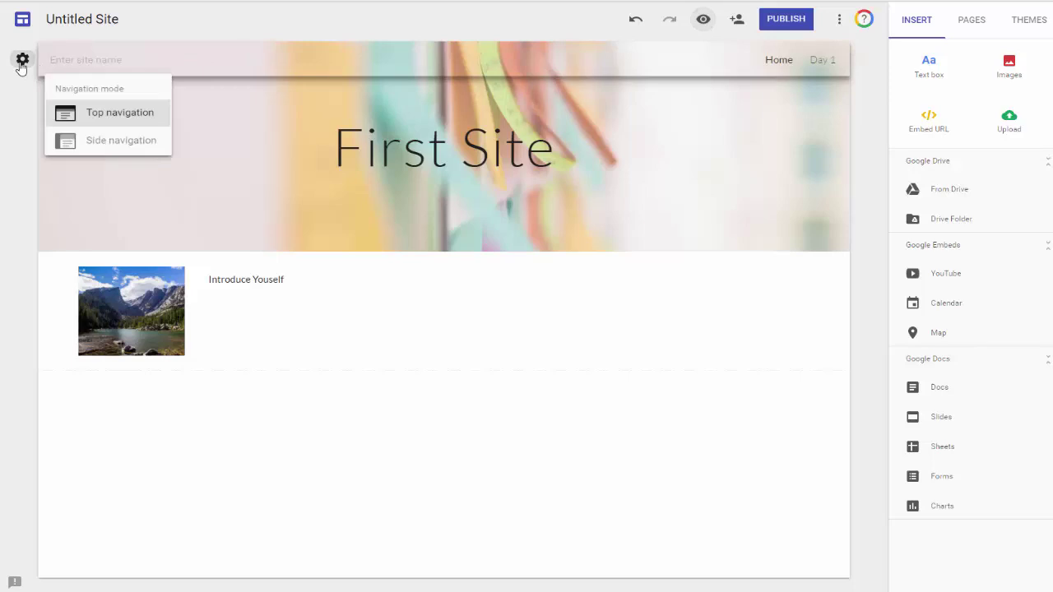
pyautogui.click(74, 140)
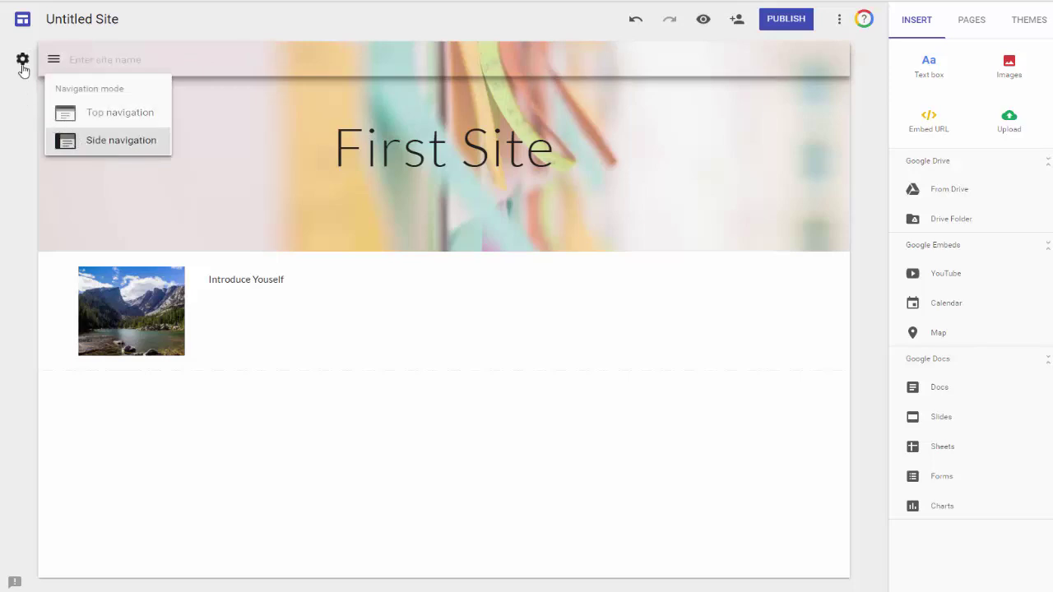
pyautogui.click(53, 61)
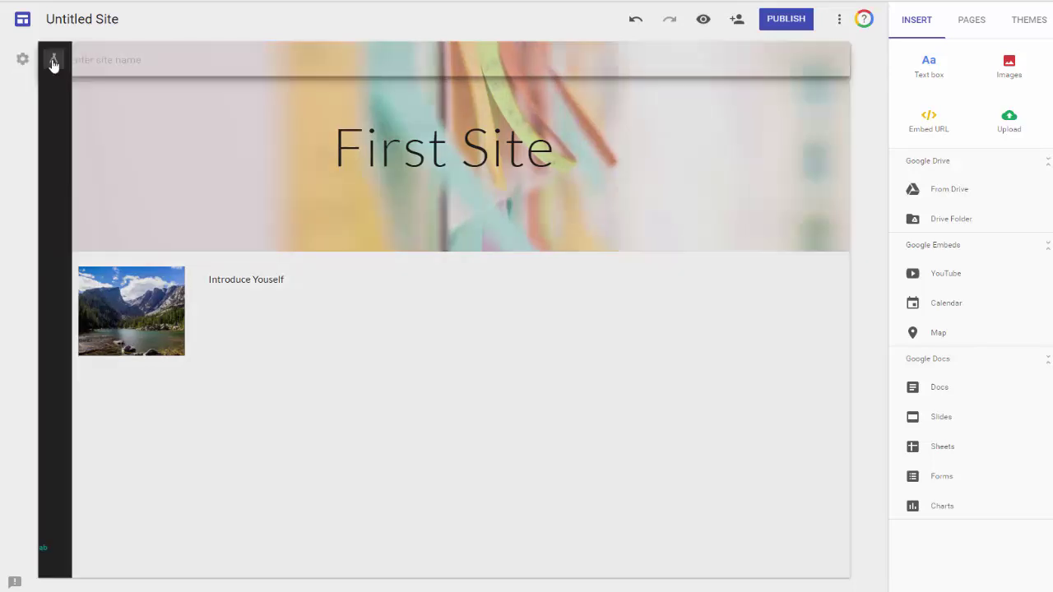
pyautogui.click(54, 60)
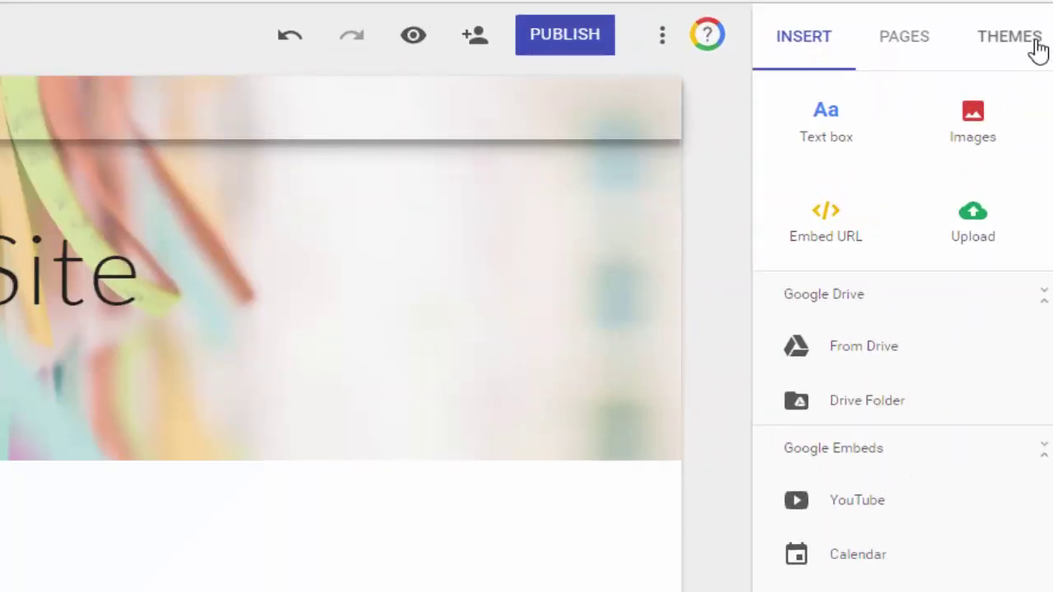
# - Apply the Aristotle theme to the site, then check the page menu and preview the result before returning to editing
pyautogui.click(1039, 50)
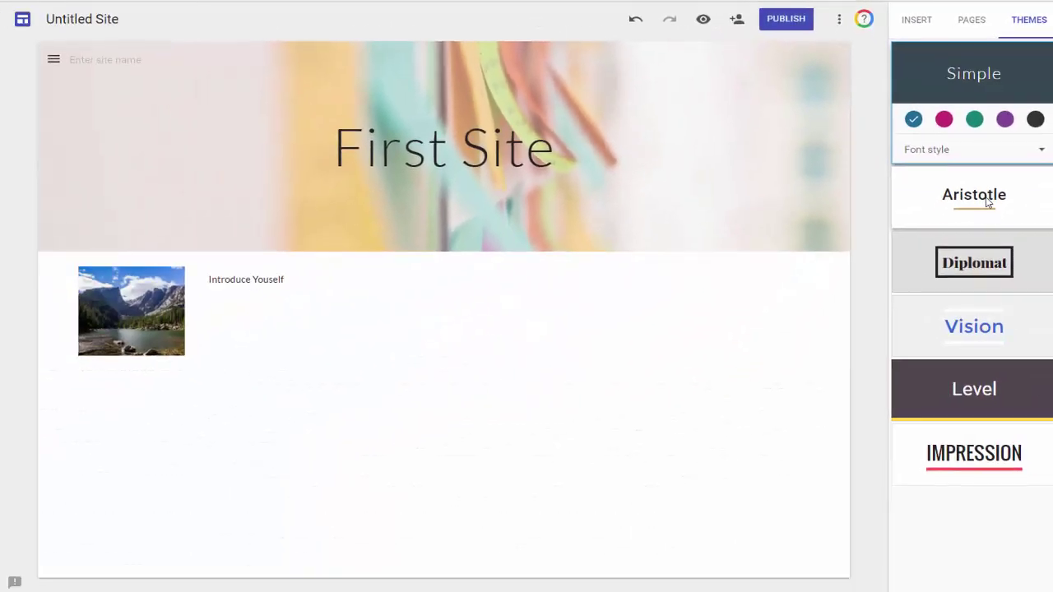
pyautogui.click(979, 197)
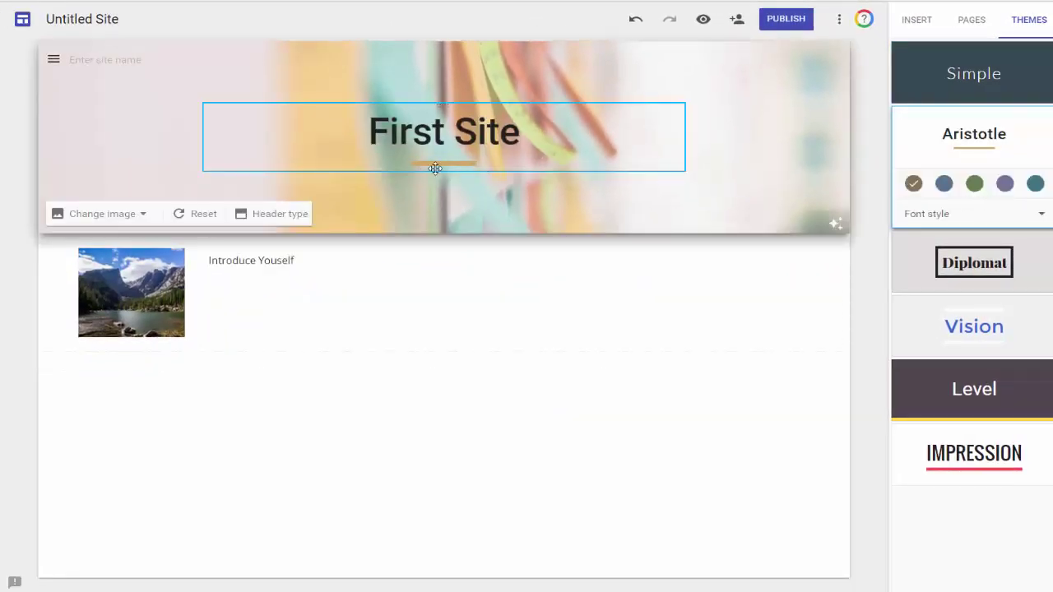
pyautogui.click(53, 59)
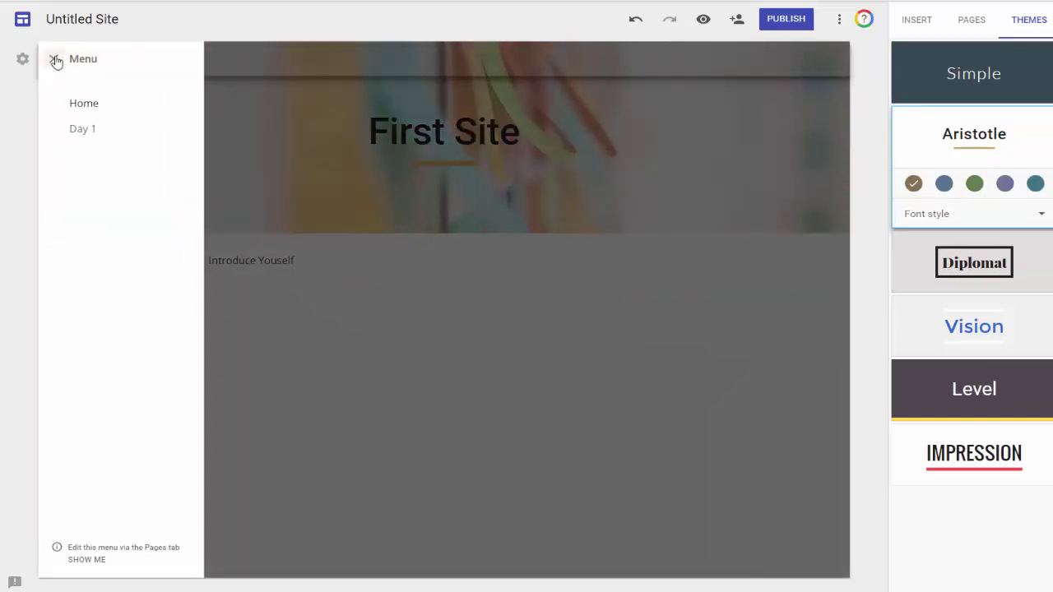
pyautogui.click(215, 55)
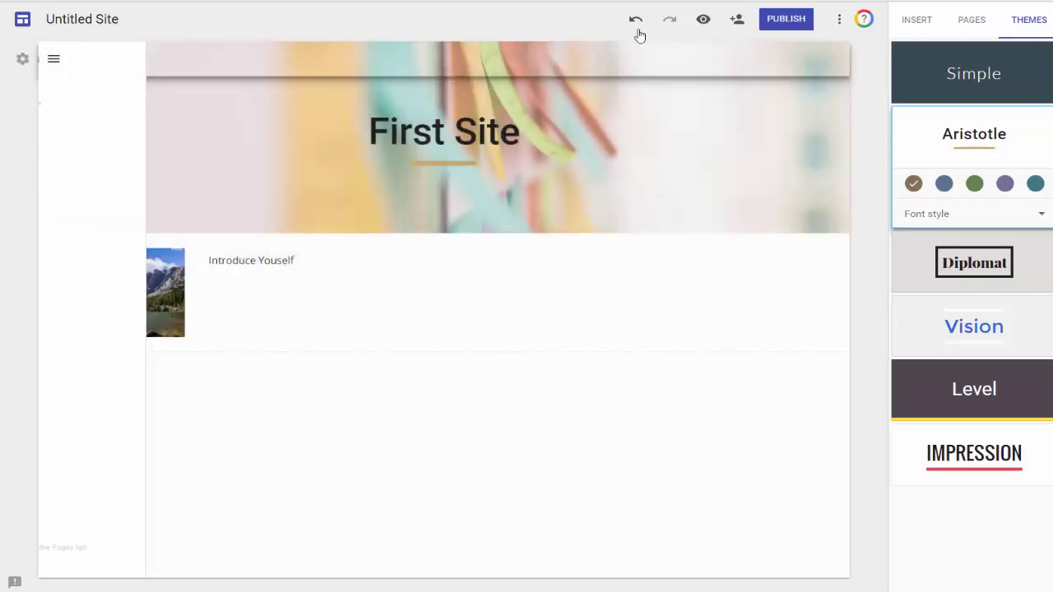
pyautogui.click(703, 20)
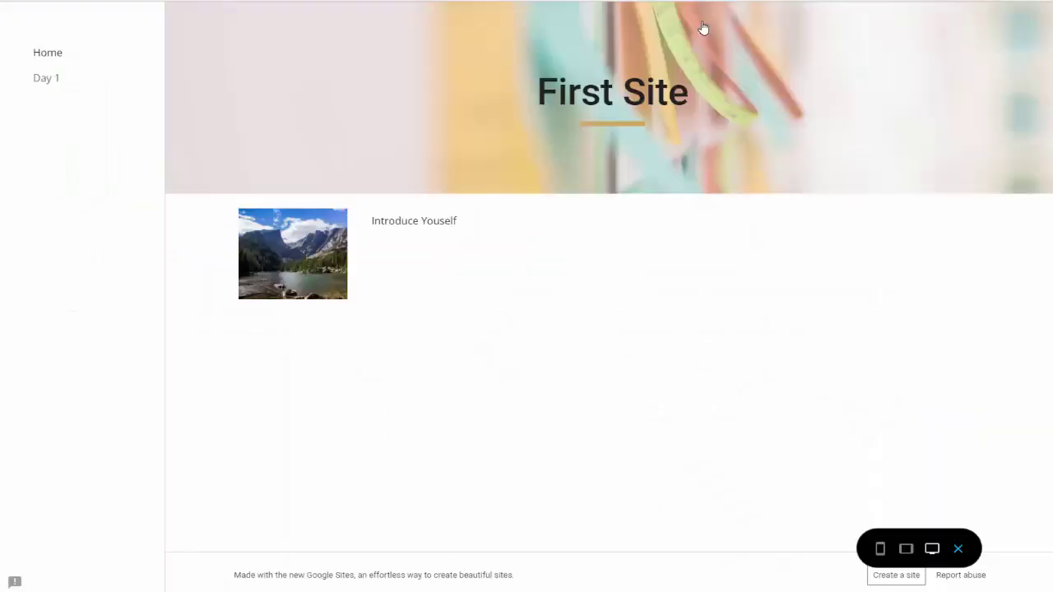
pyautogui.click(968, 549)
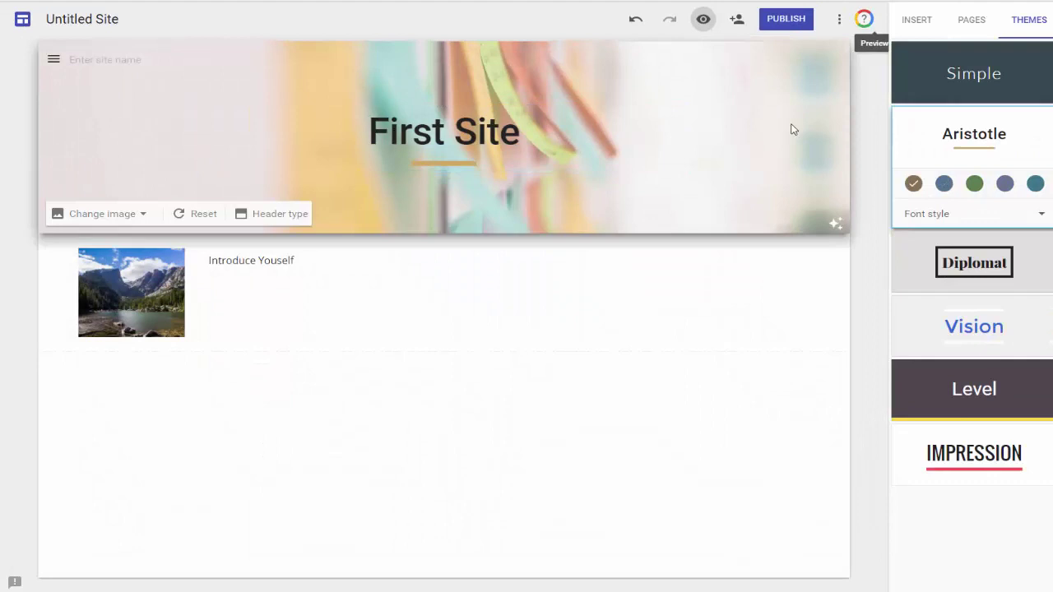
# - Review the site's page list and side menu, and set the navigation mode back to top navigation
pyautogui.click(910, 28)
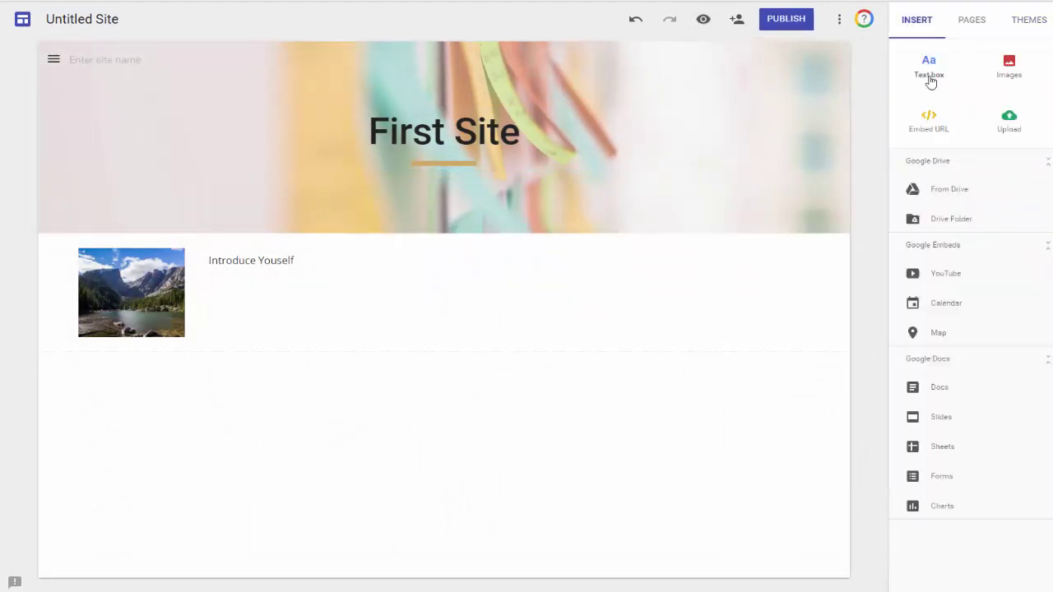
pyautogui.click(976, 18)
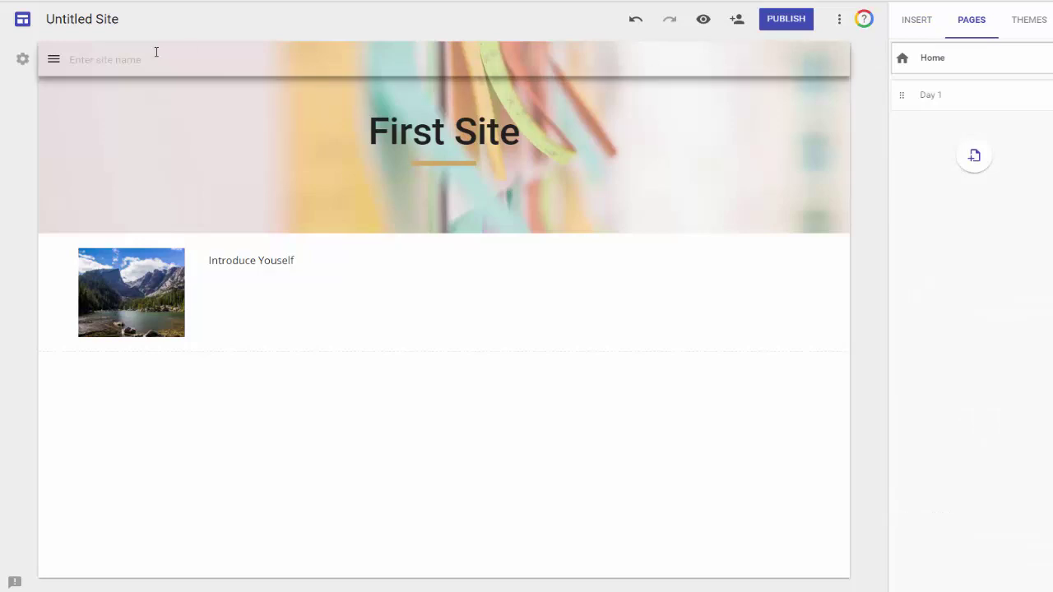
pyautogui.click(52, 64)
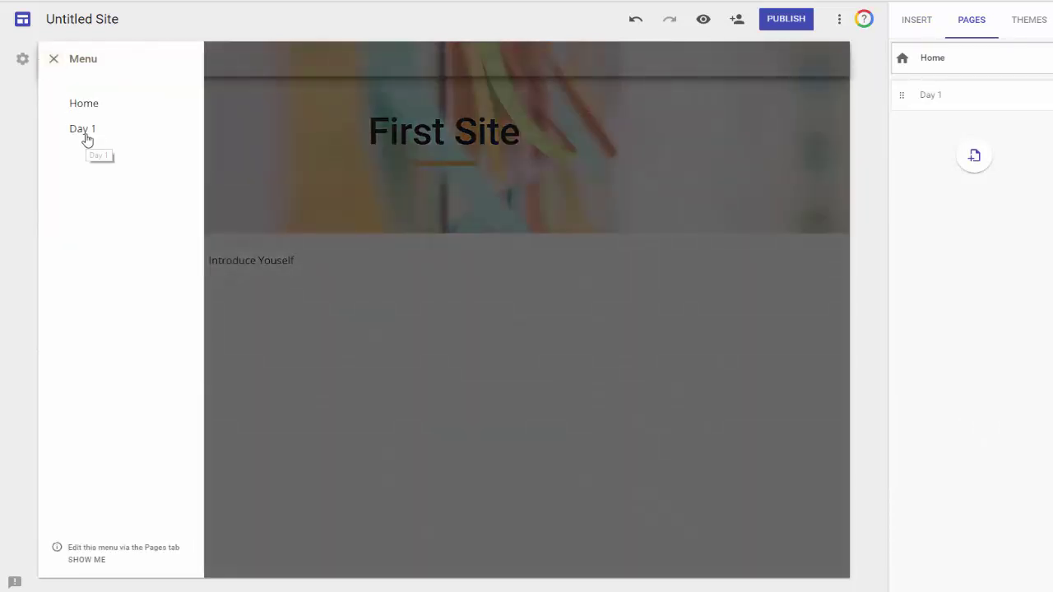
pyautogui.click(23, 60)
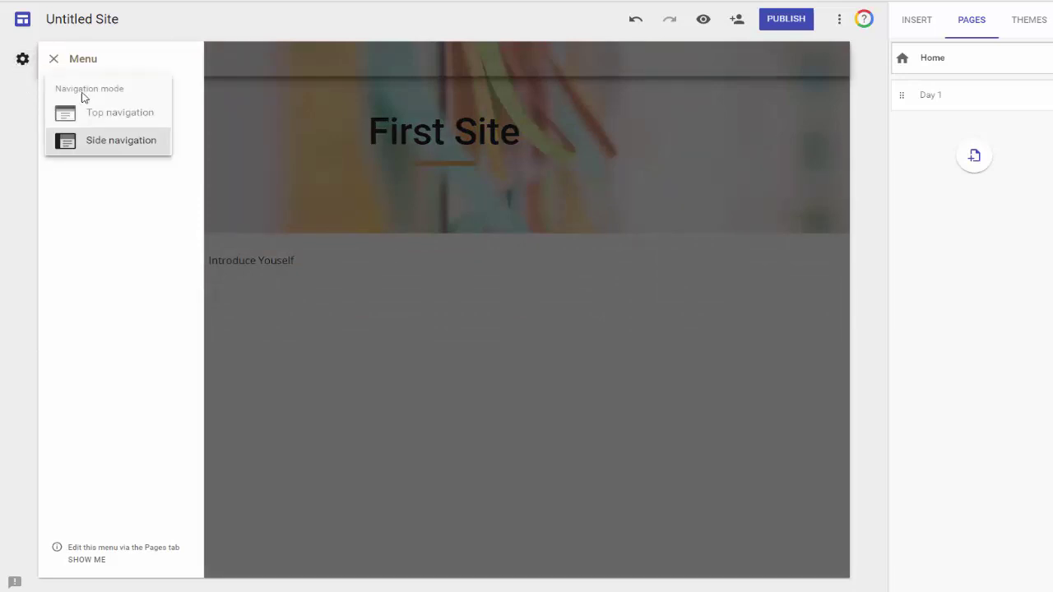
pyautogui.click(103, 113)
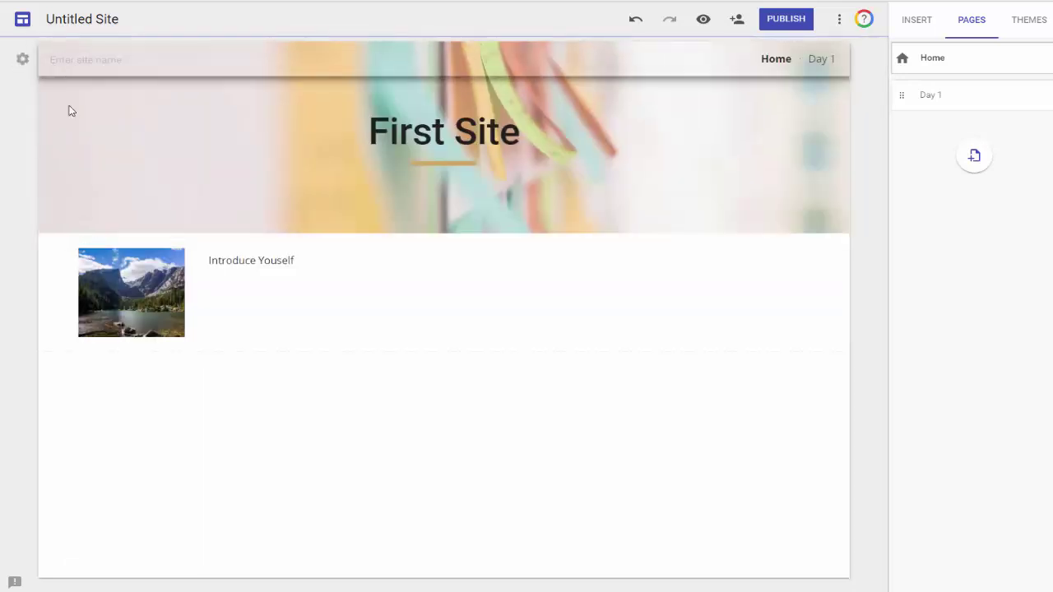